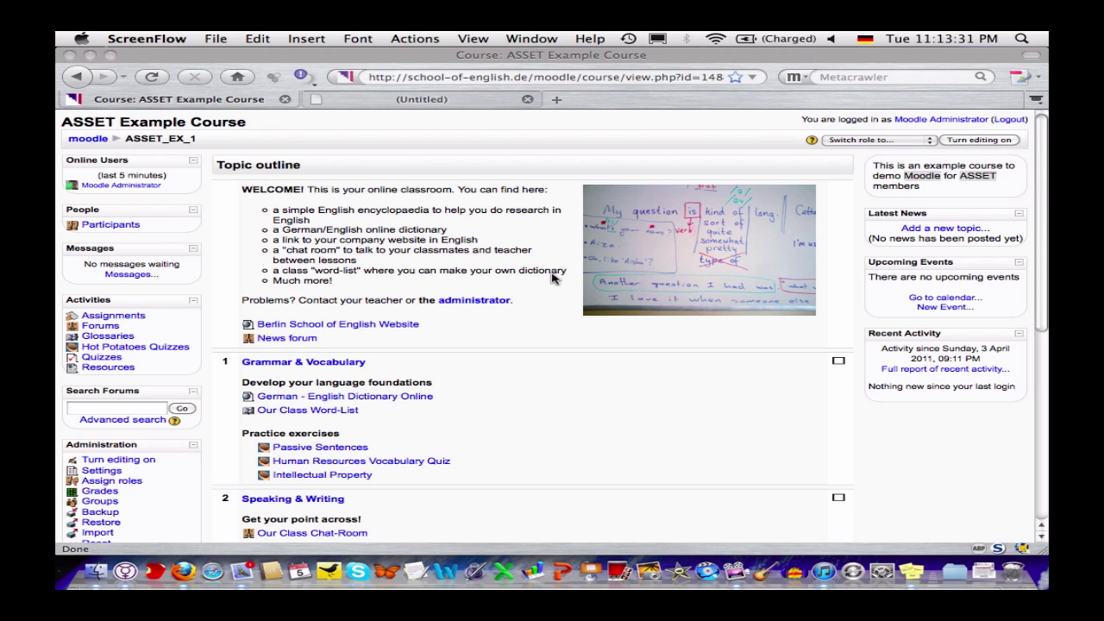
# Turn on course editing and add a Forum activity to topic 2, Speaking & Writing.
pyautogui.click(979, 141)
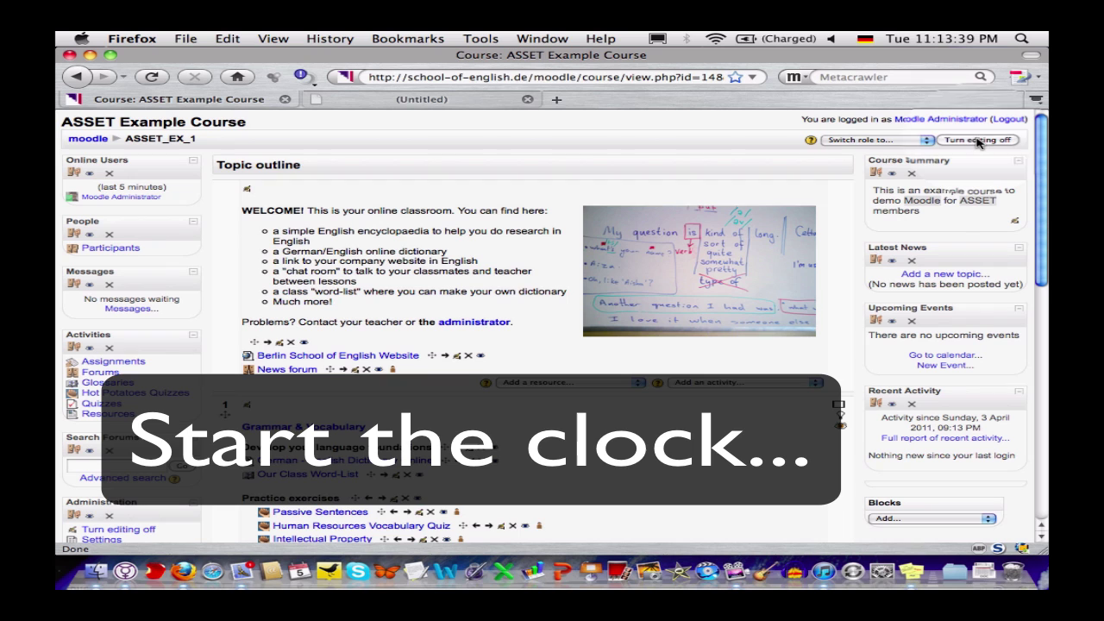
pyautogui.scroll(-10, 686, 301)
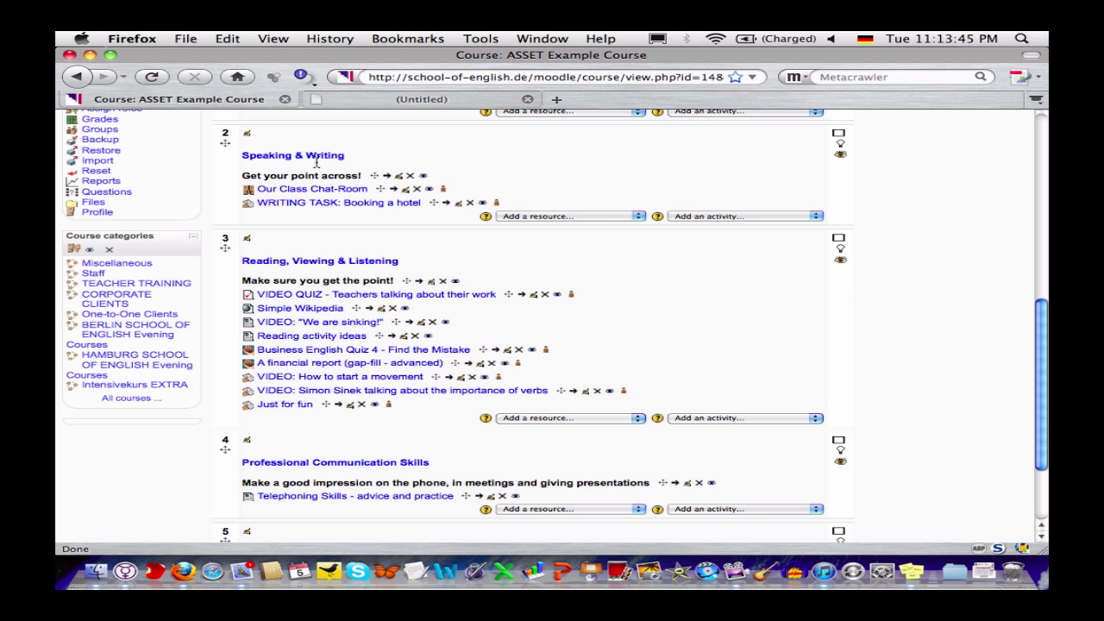
pyautogui.click(699, 217)
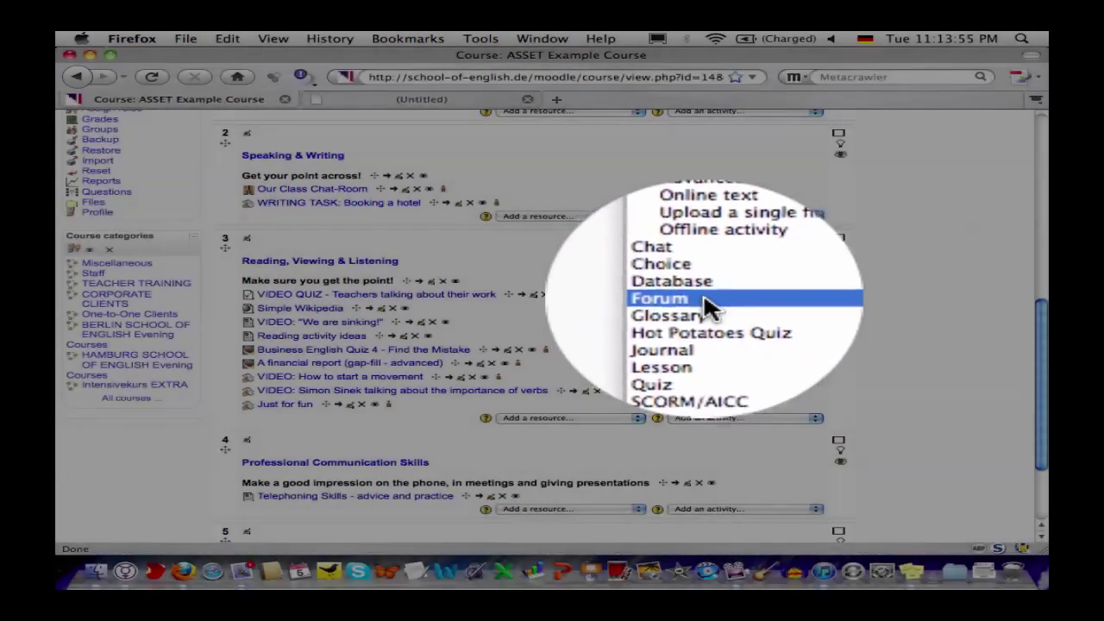
pyautogui.click(706, 304)
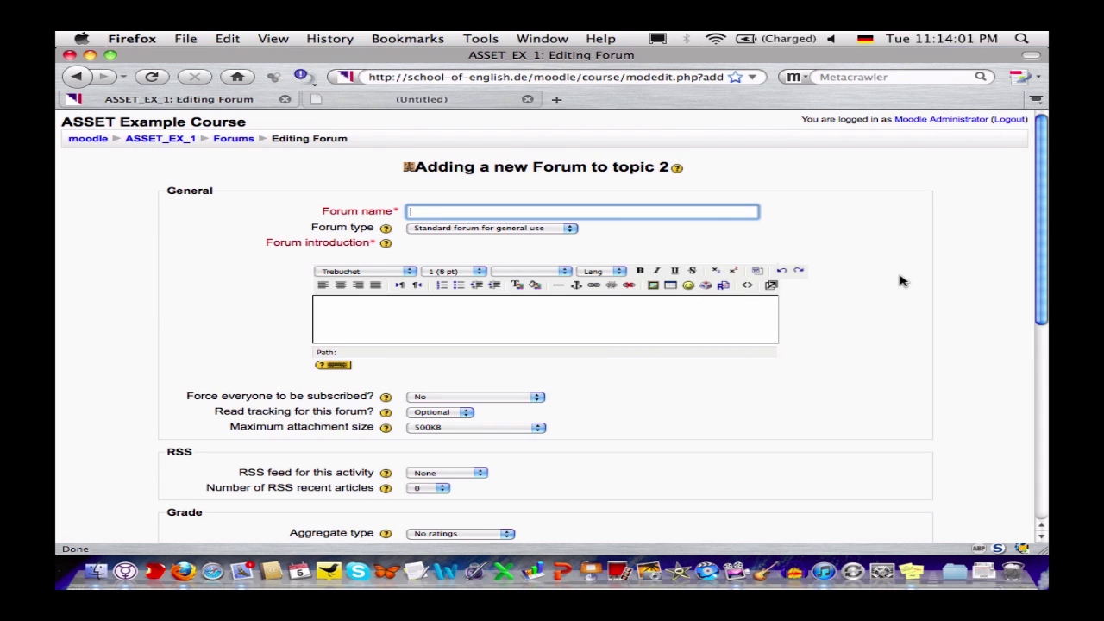
# Name the forum "Let's Talk!", keep it a standard forum for general use, and enter the introduction "Be nice and no flaming!".
pyautogui.write("Let's Talk!")
pyautogui.click(510, 231)
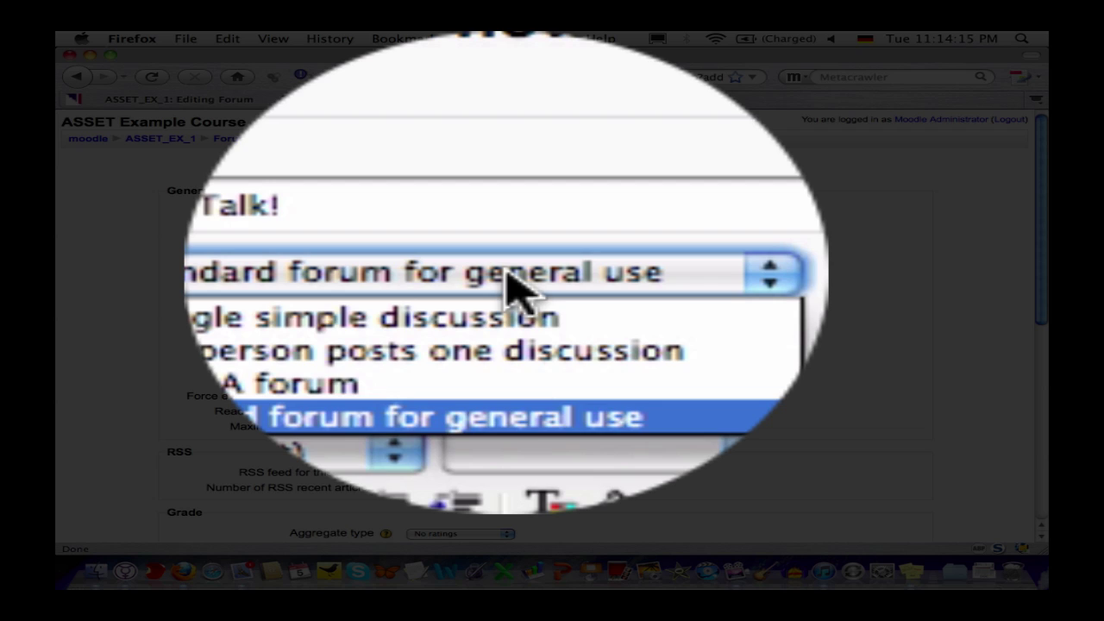
pyautogui.click(516, 288)
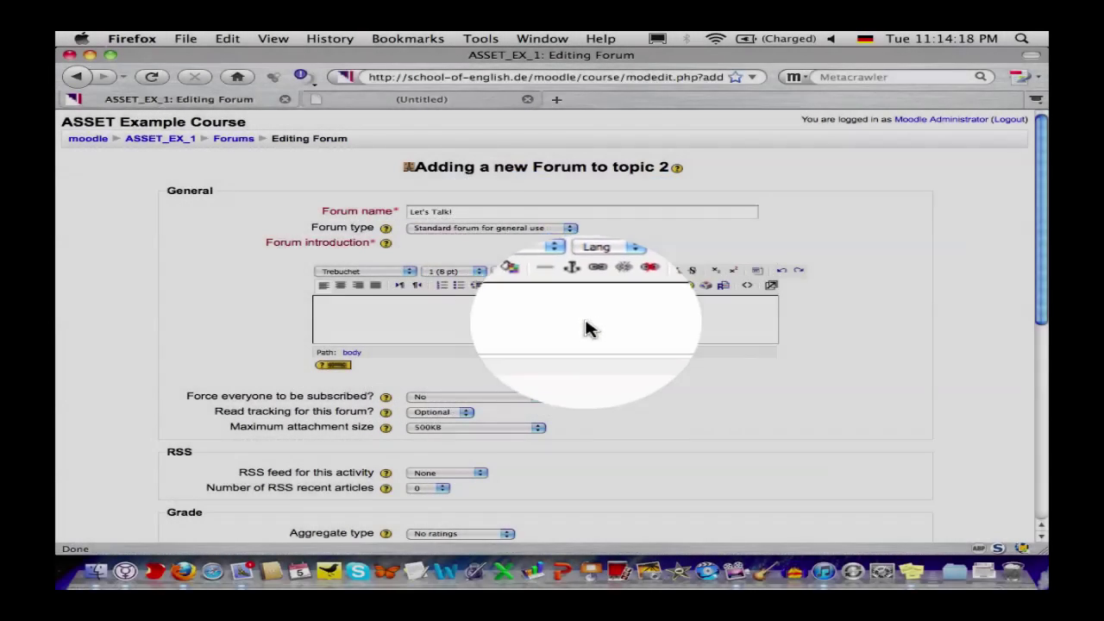
pyautogui.click(586, 326)
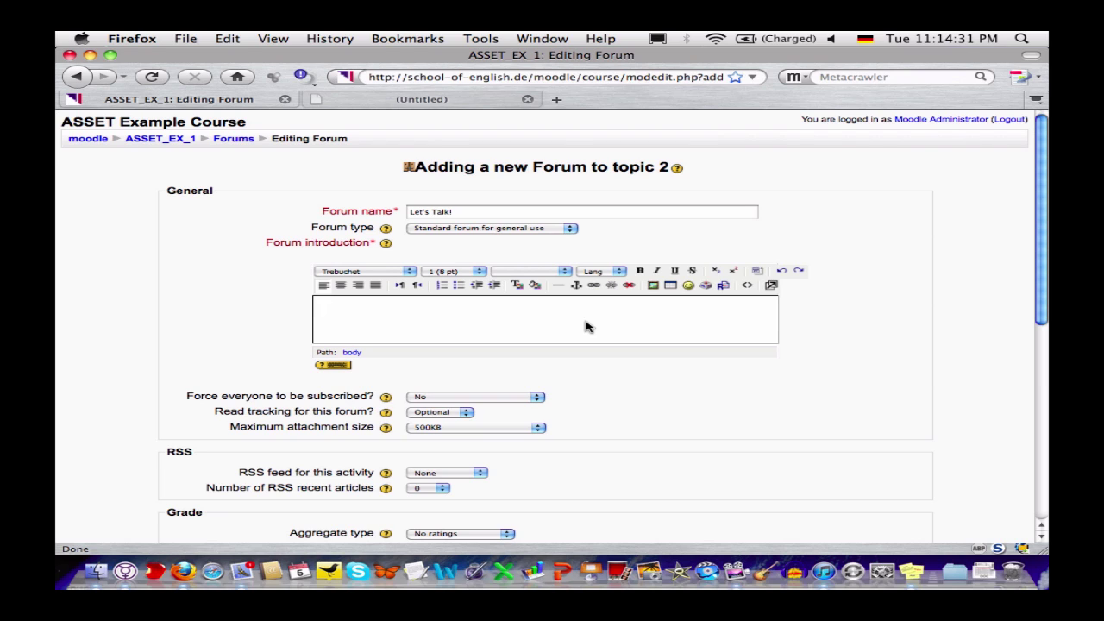
pyautogui.write('Be nice and no flamin')
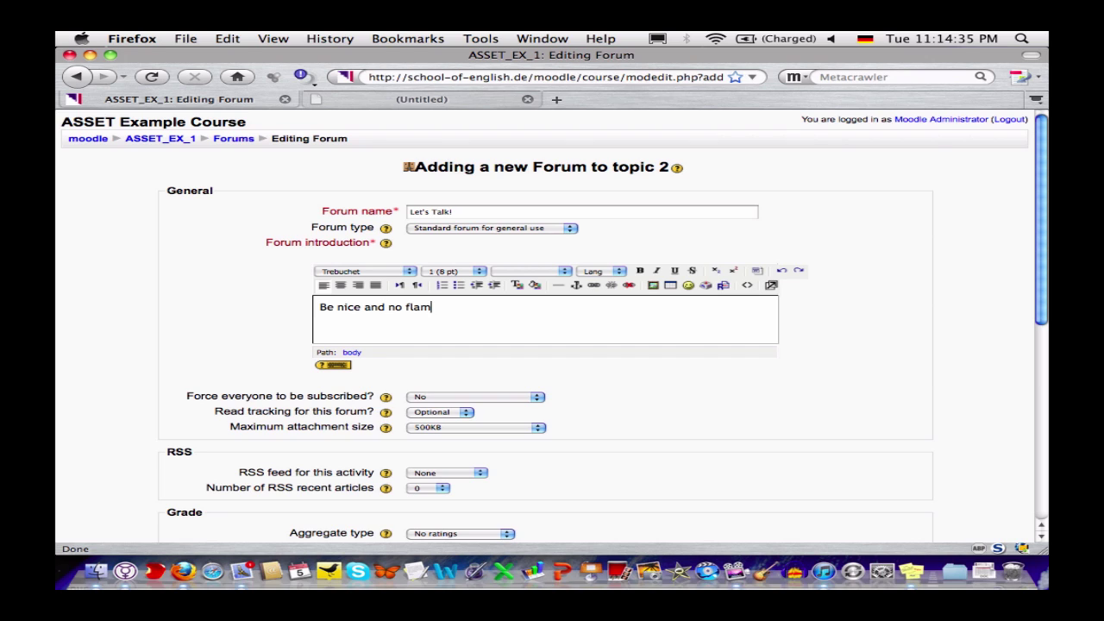
pyautogui.write('g!')
# Set forced subscription to "Yes, initially", read tracking to On, and the maximum attachment size to the course upload limit (8MB).
pyautogui.click(521, 397)
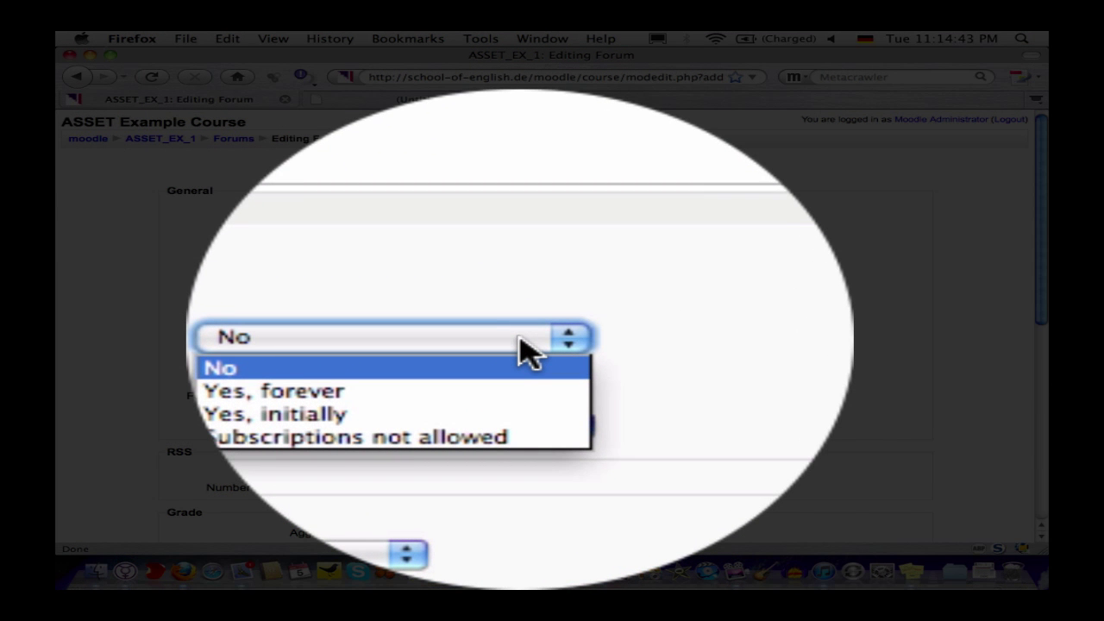
pyautogui.click(508, 345)
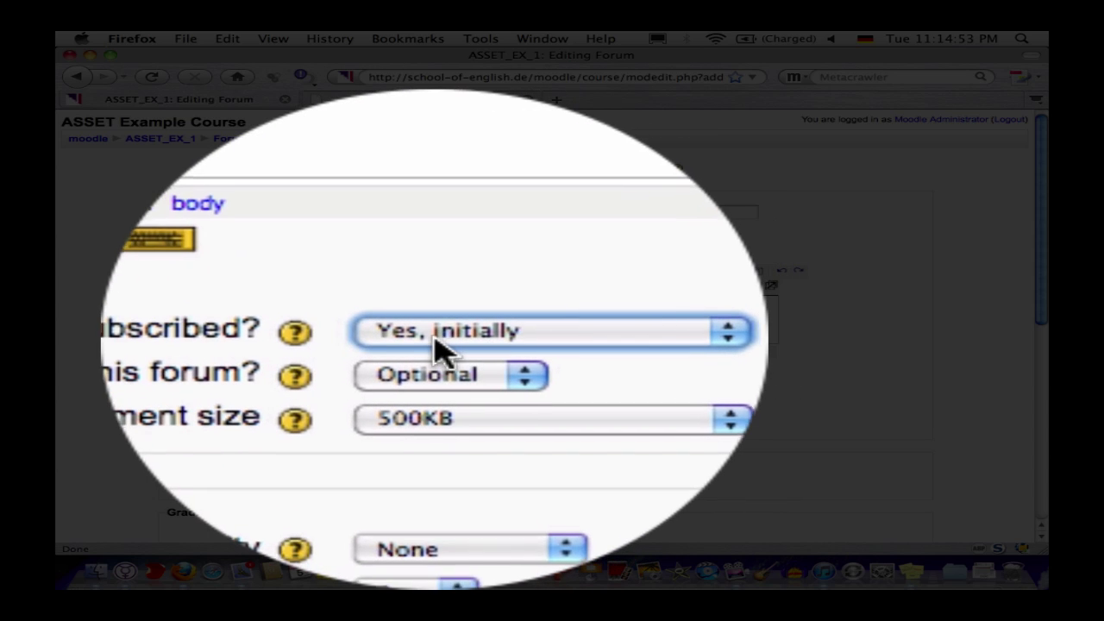
pyautogui.click(439, 346)
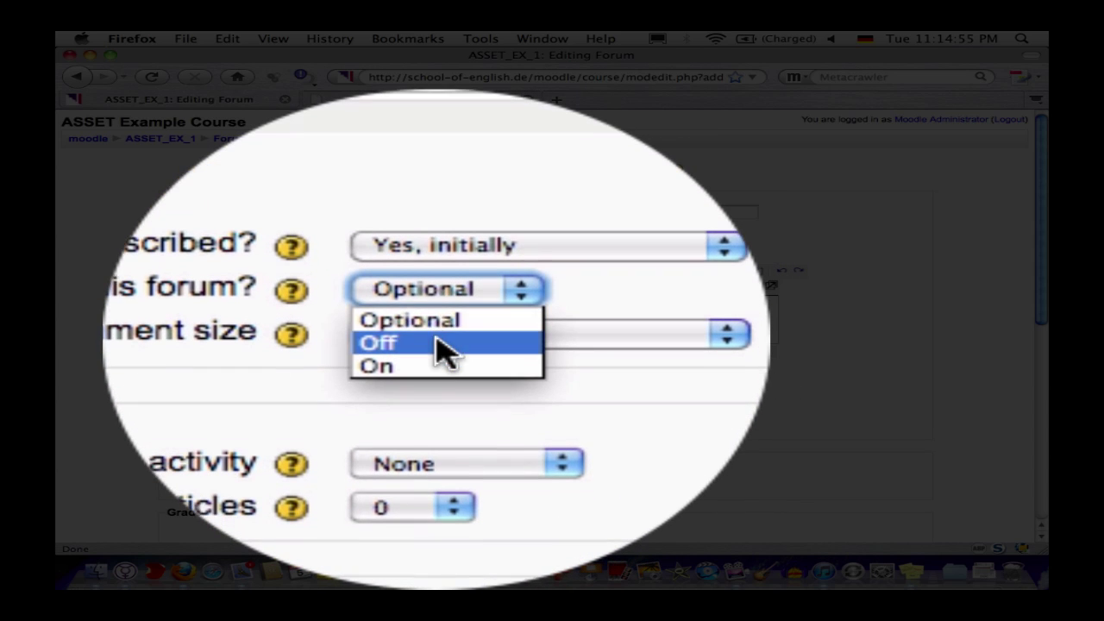
pyautogui.click(435, 421)
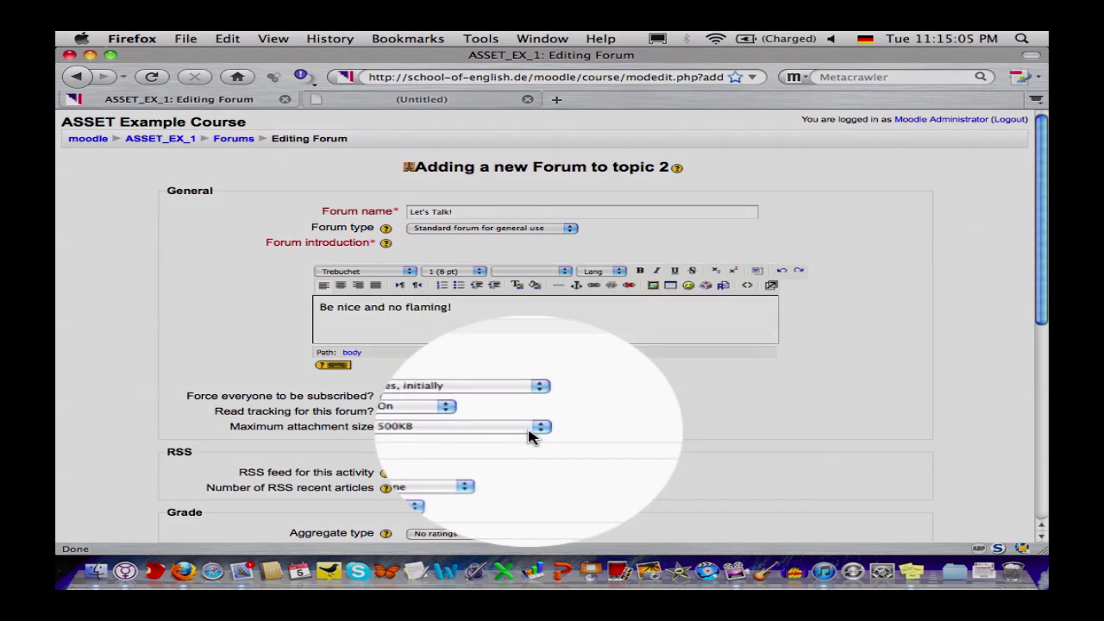
pyautogui.click(529, 428)
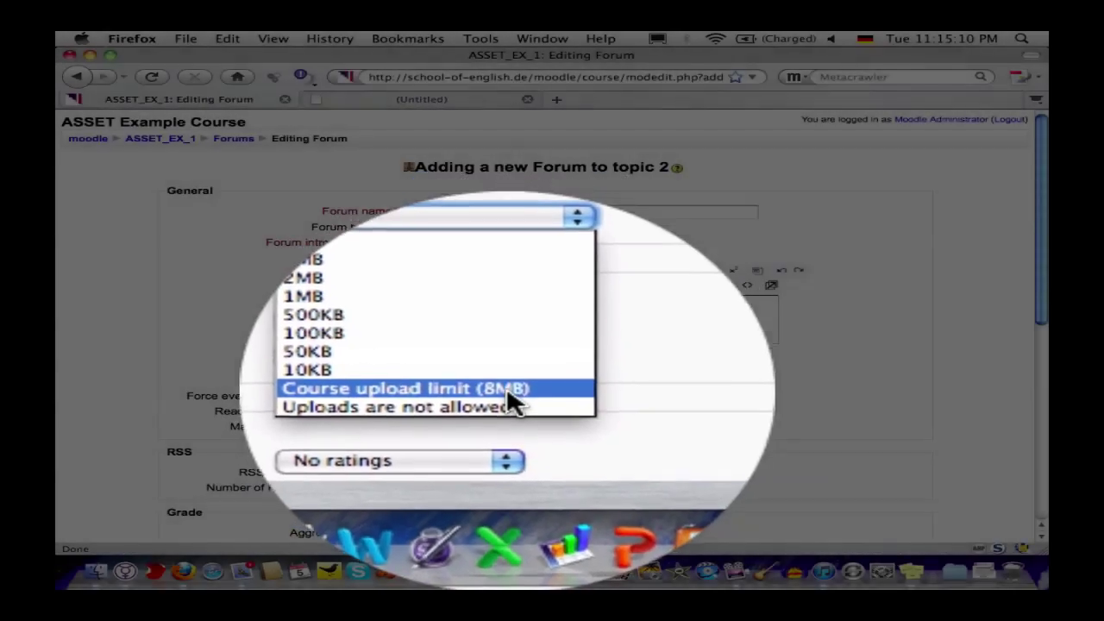
pyautogui.click(509, 396)
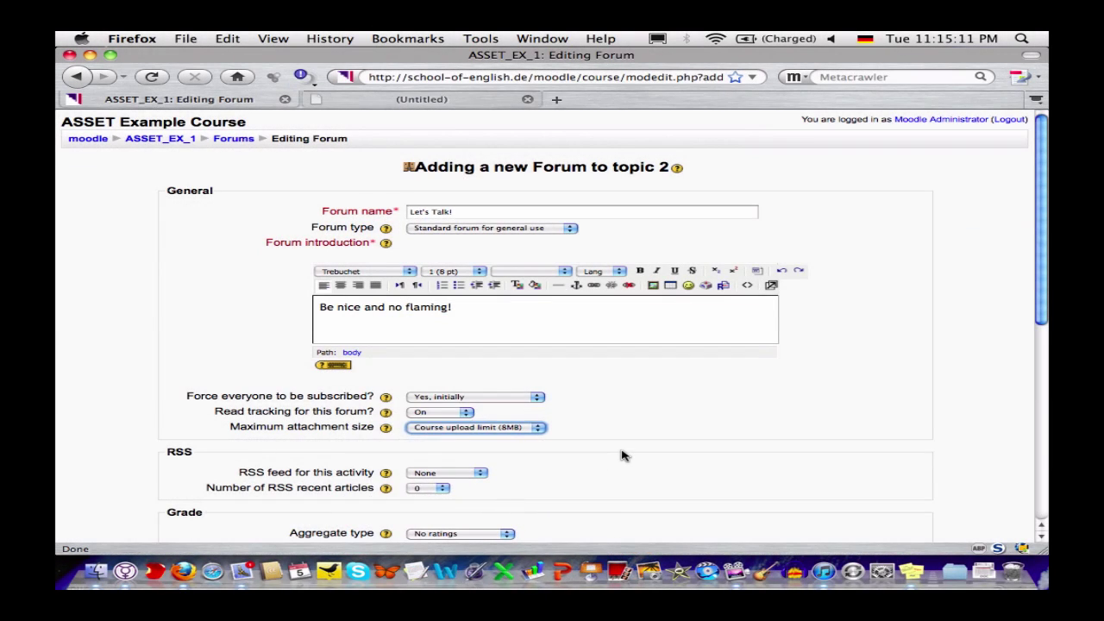
# Set the forum's RSS feed to Posts with 5 recent articles, and save and display the forum.
pyautogui.scroll(-5, 621, 455)
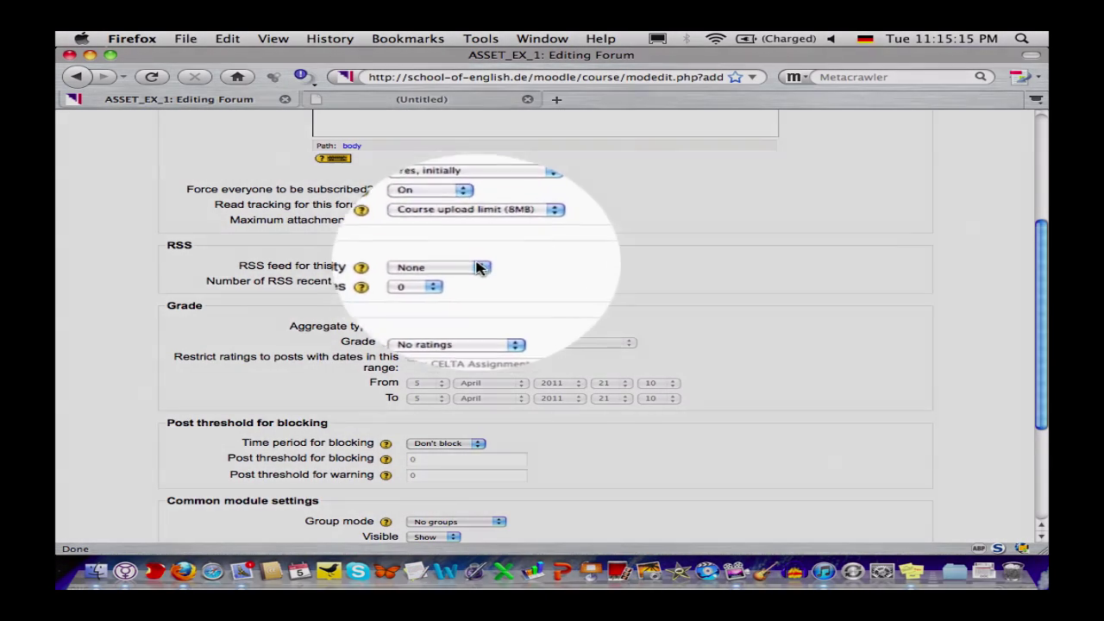
pyautogui.click(479, 267)
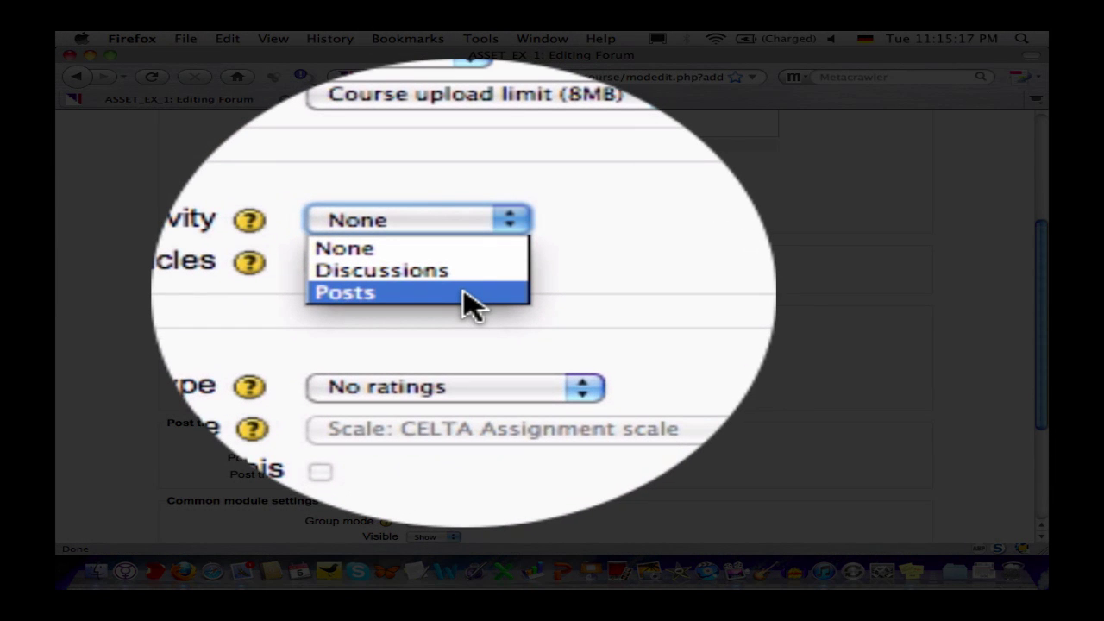
pyautogui.click(466, 296)
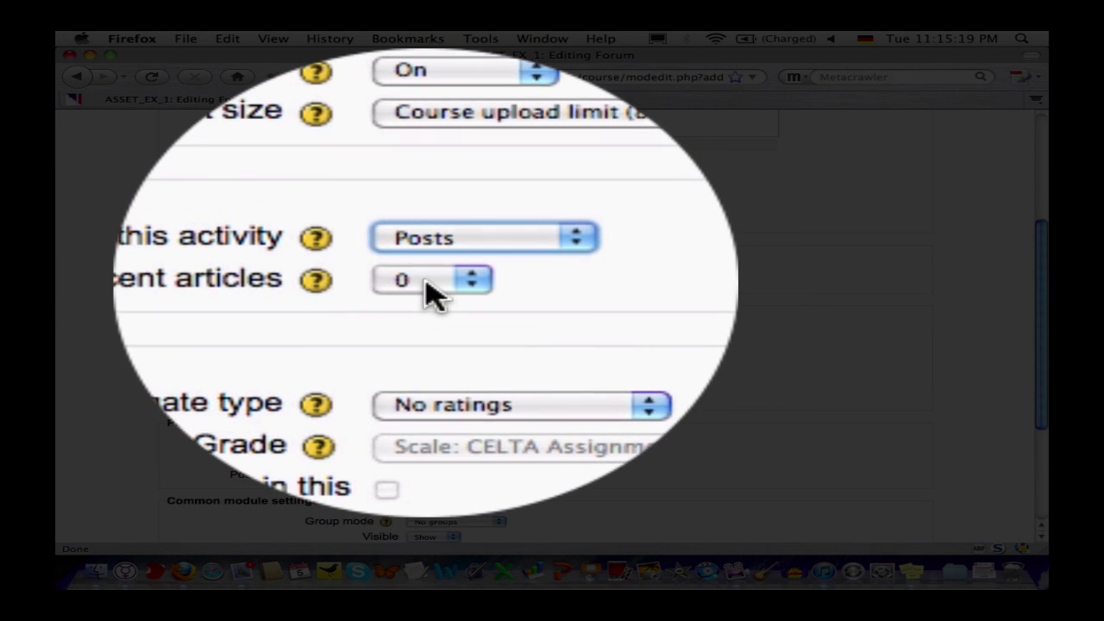
pyautogui.click(371, 261)
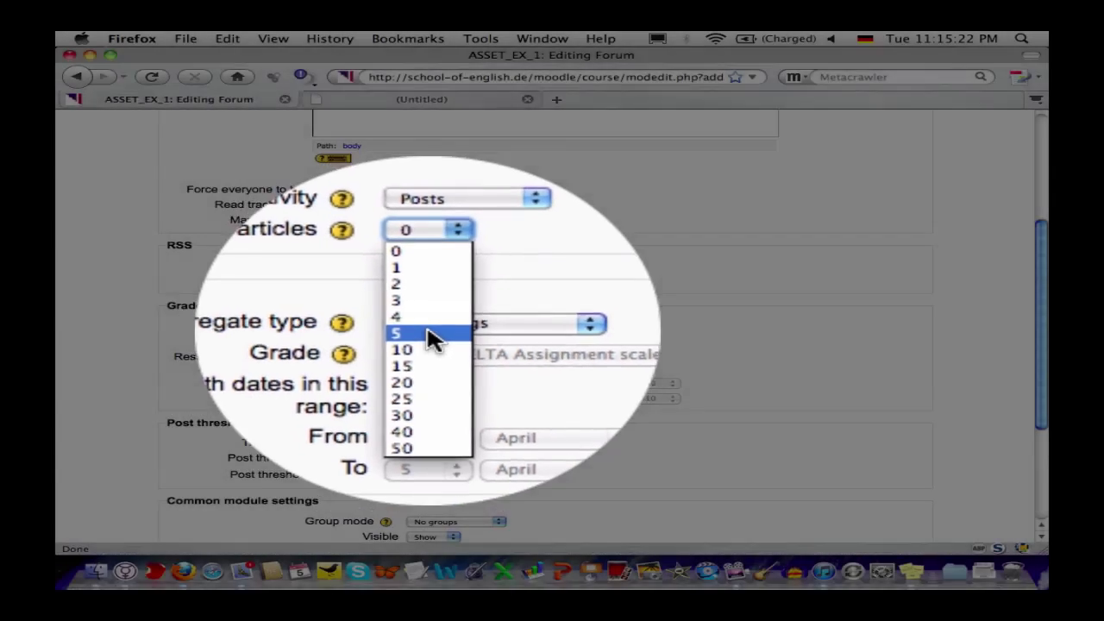
pyautogui.click(428, 344)
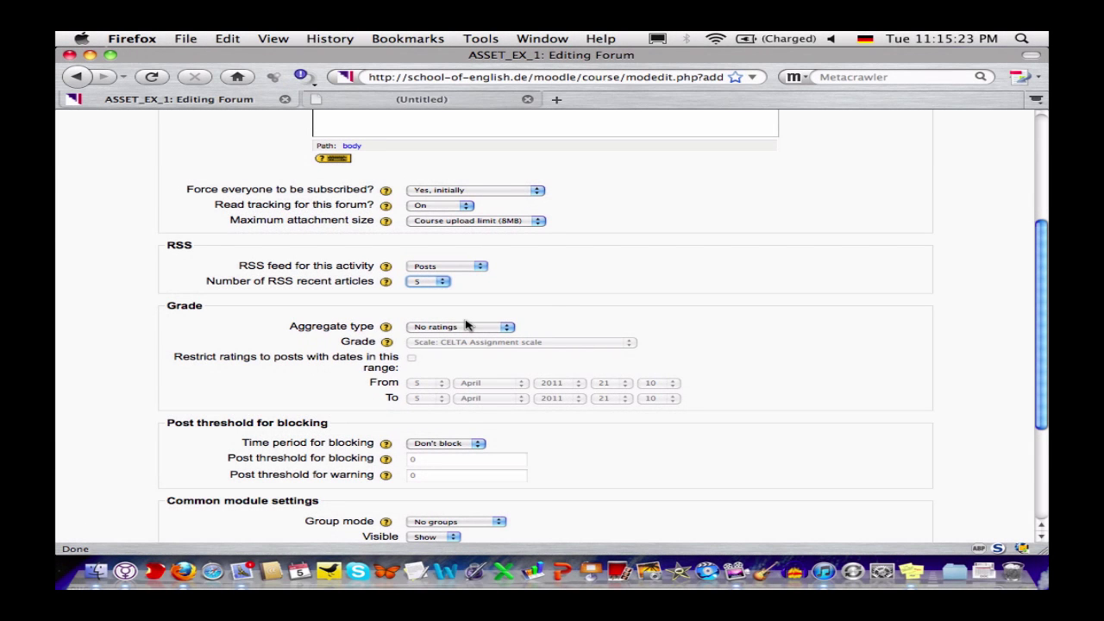
pyautogui.scroll(-5, 658, 321)
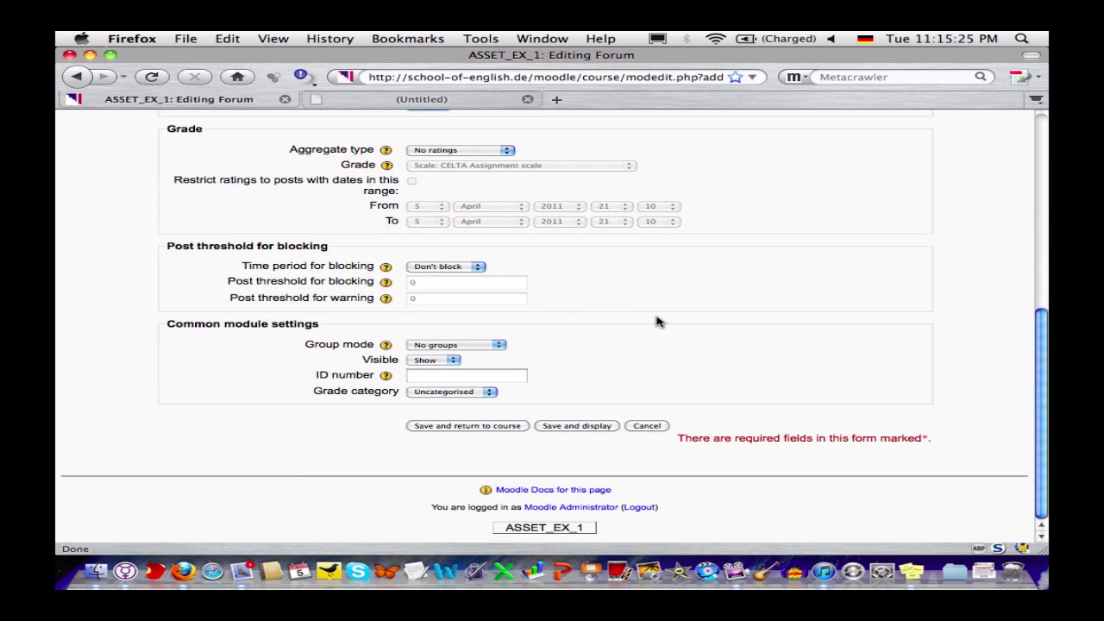
pyautogui.click(595, 427)
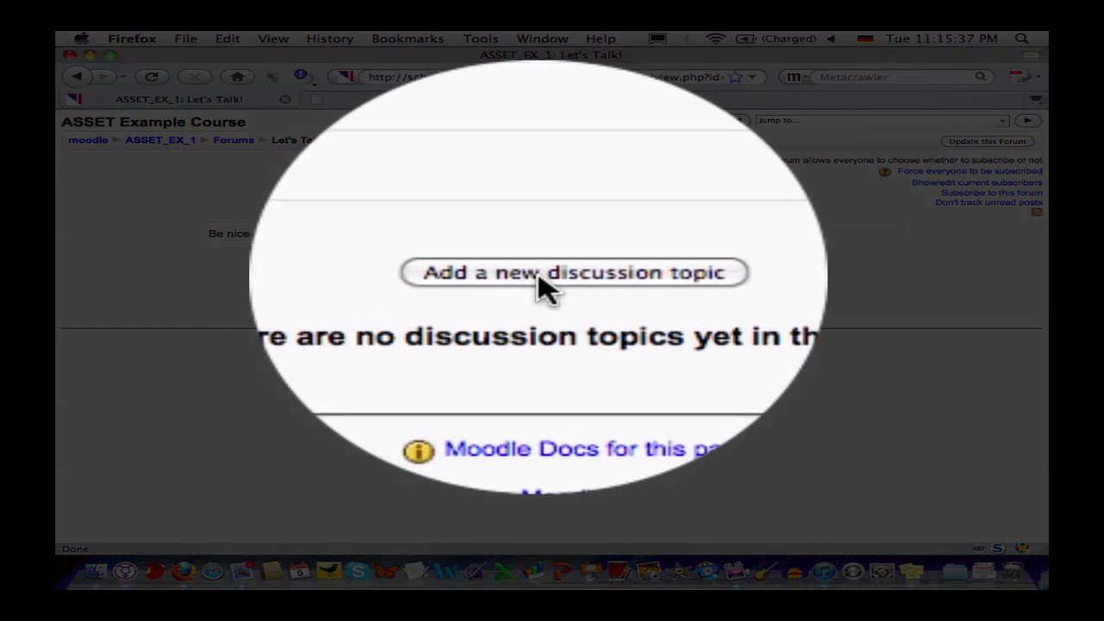
# Add a new discussion topic to the forum with the subject "Welcome!".
pyautogui.click(535, 276)
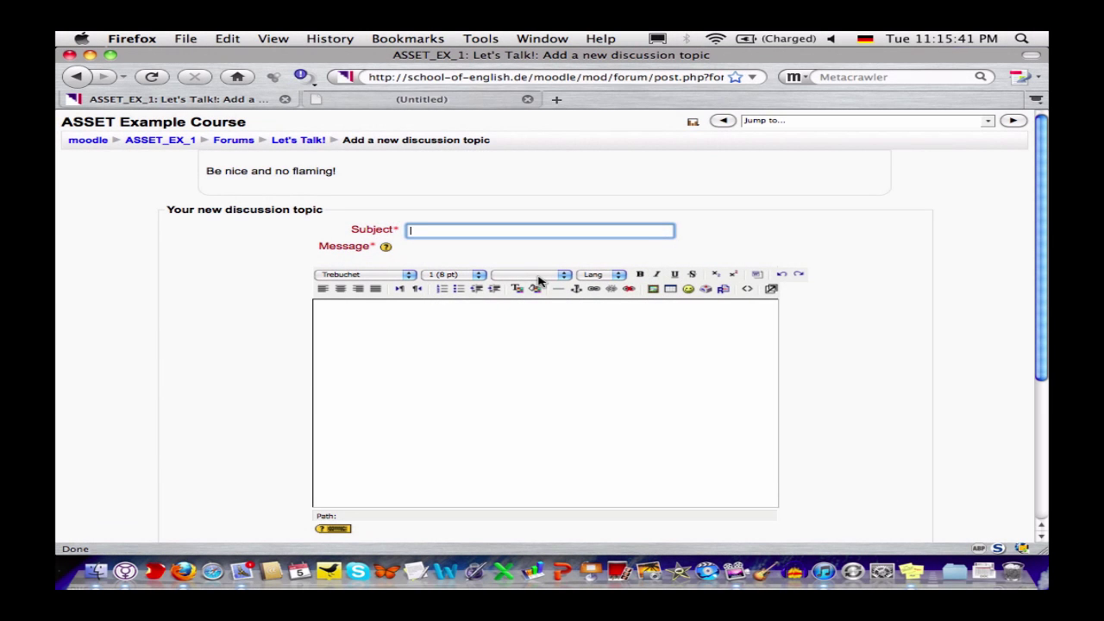
pyautogui.write('Welcome!')
pyautogui.press('Tab')
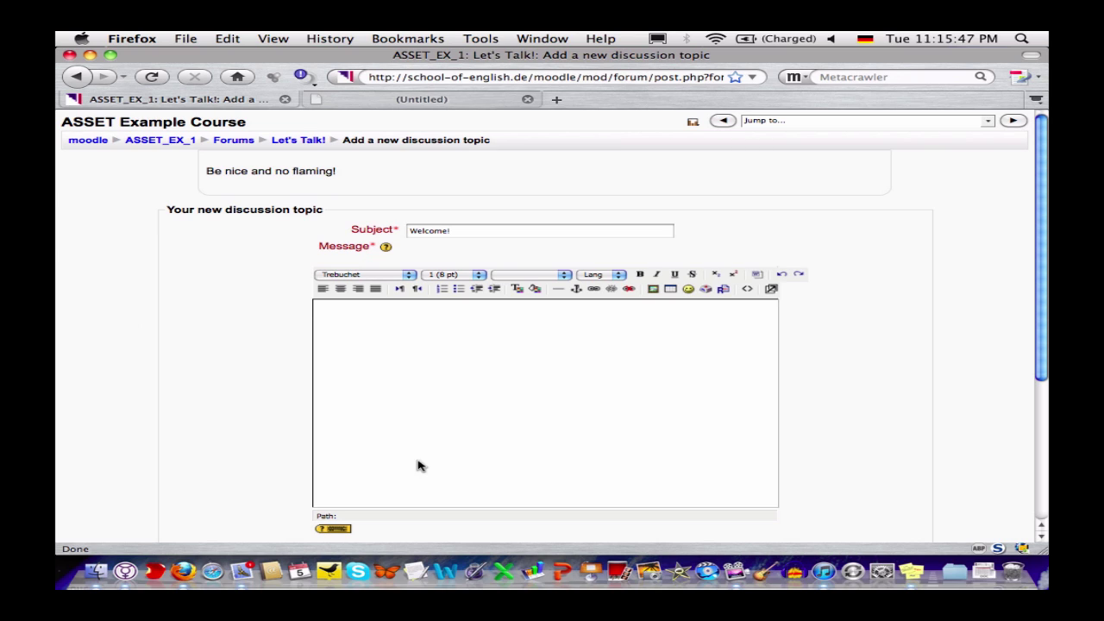
# Write the topic's message "Welcome to the new discussion forum! Say what you like!".
pyautogui.click(447, 391)
pyautogui.write('Welcome thi')
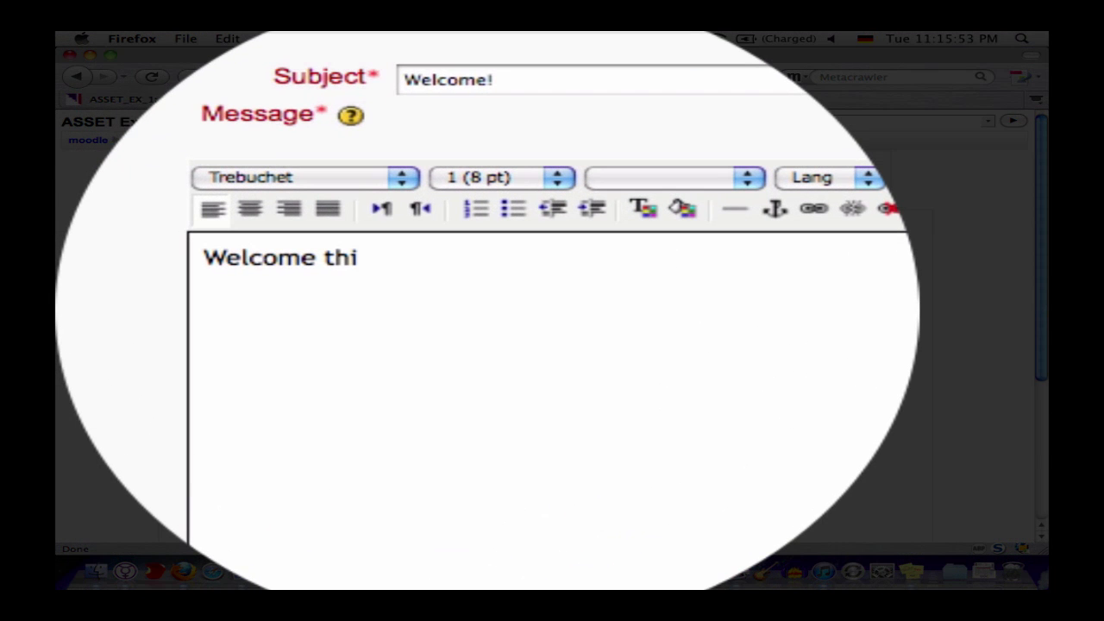
pyautogui.press('BackSpace')
pyautogui.press('BackSpace')
pyautogui.write('o the')
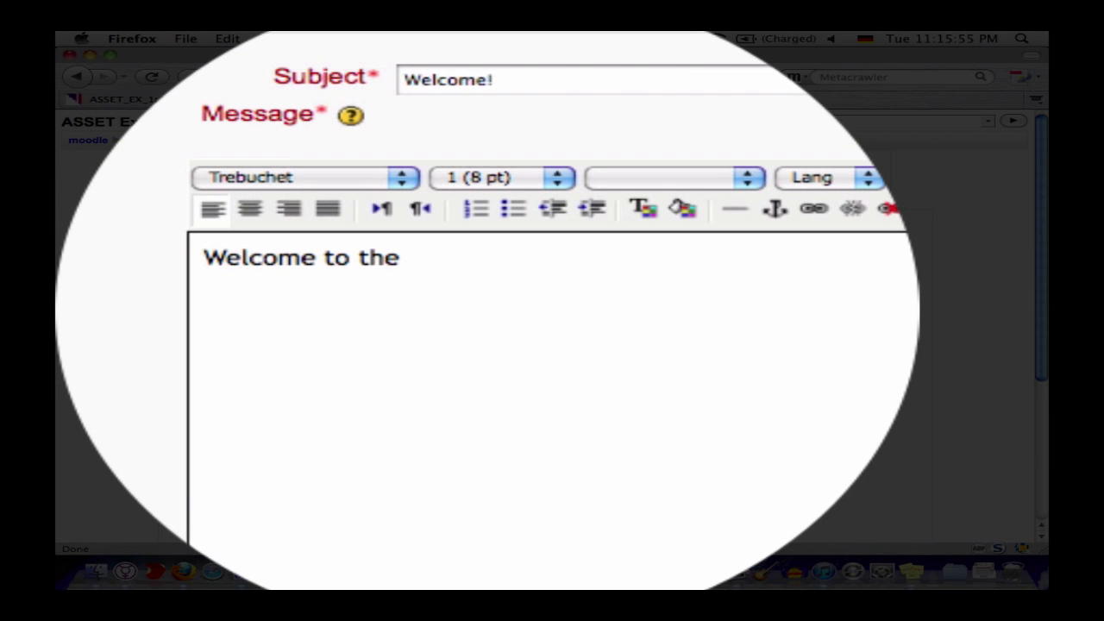
pyautogui.write(' new discussio')
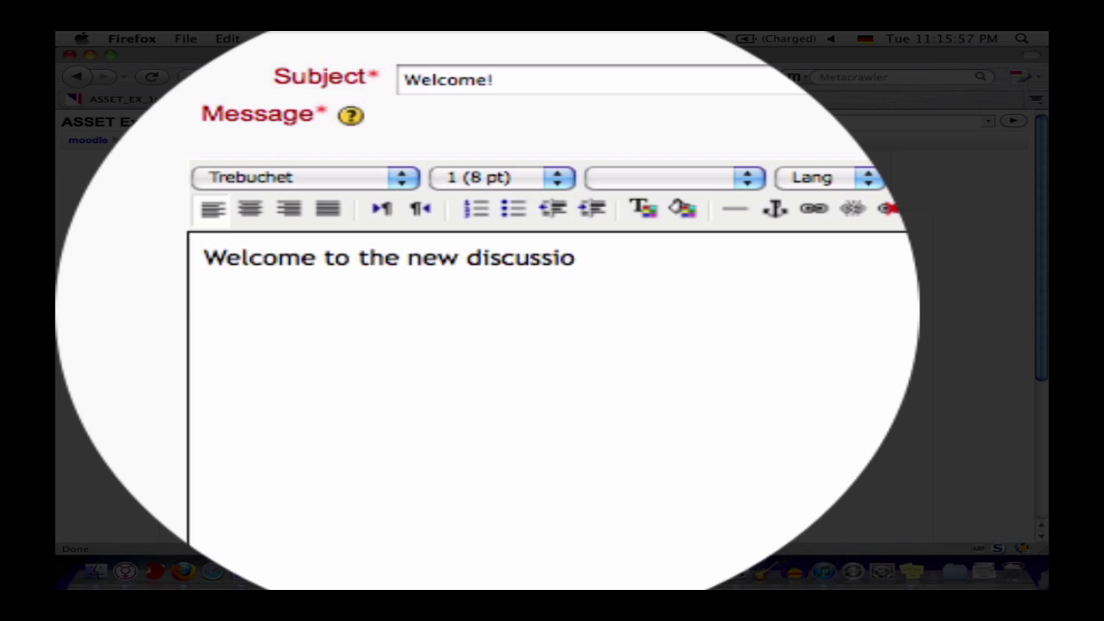
pyautogui.write('n forum!')
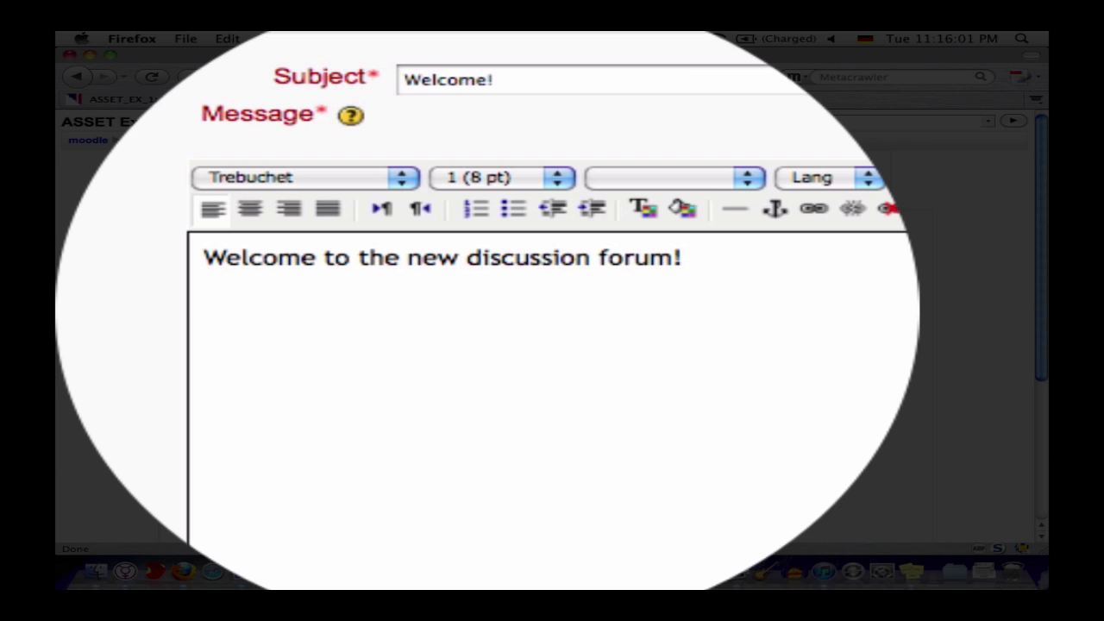
pyautogui.write('  Say what you l')
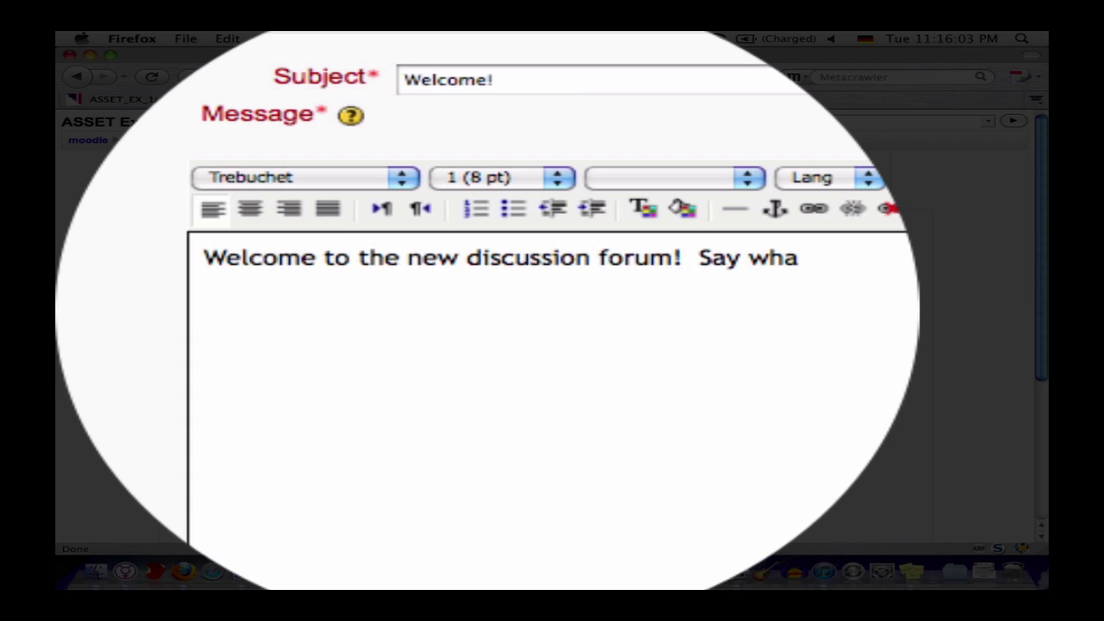
pyautogui.write('ike!')
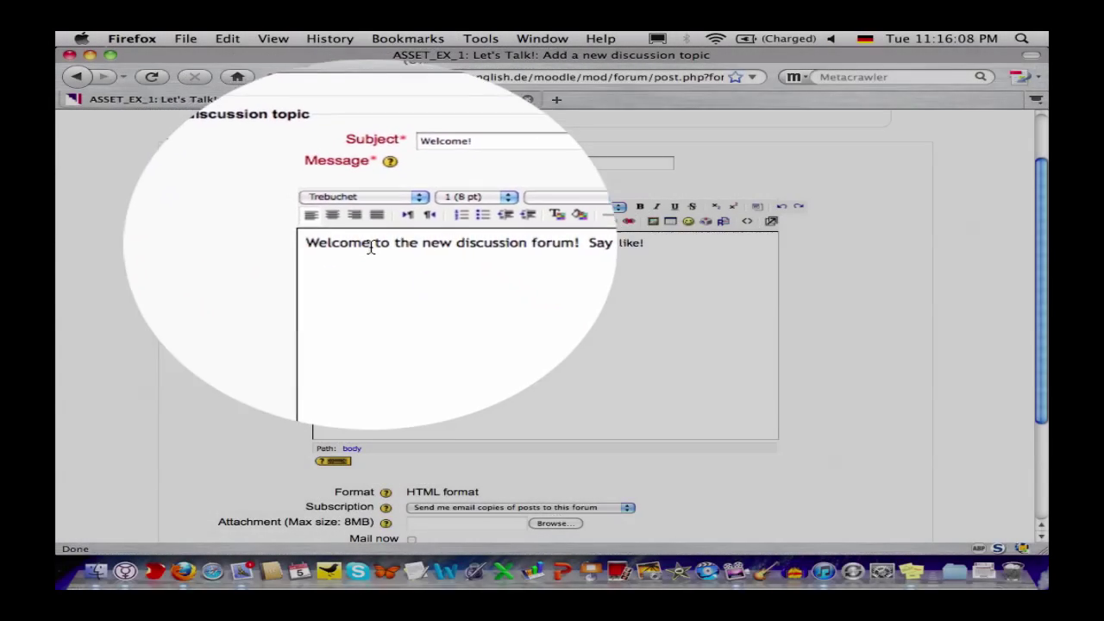
# Make the word "Welcome" in the message bold and set the word "discussion" to size 6 (24 pt).
pyautogui.moveTo(371, 243); pyautogui.dragTo(250, 227)
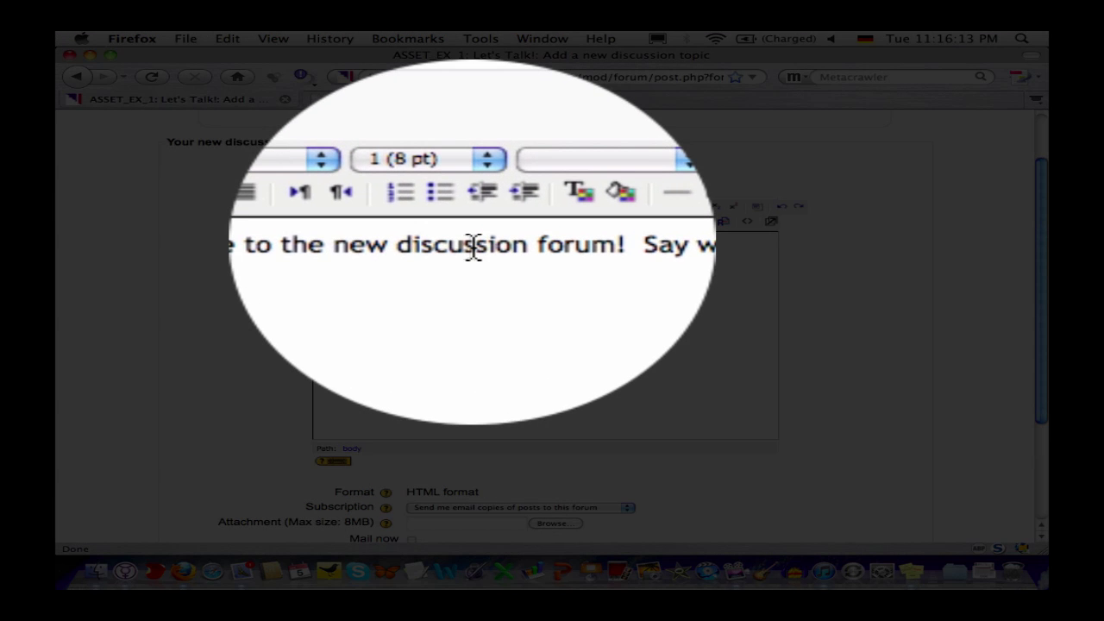
pyautogui.doubleClick(468, 244)
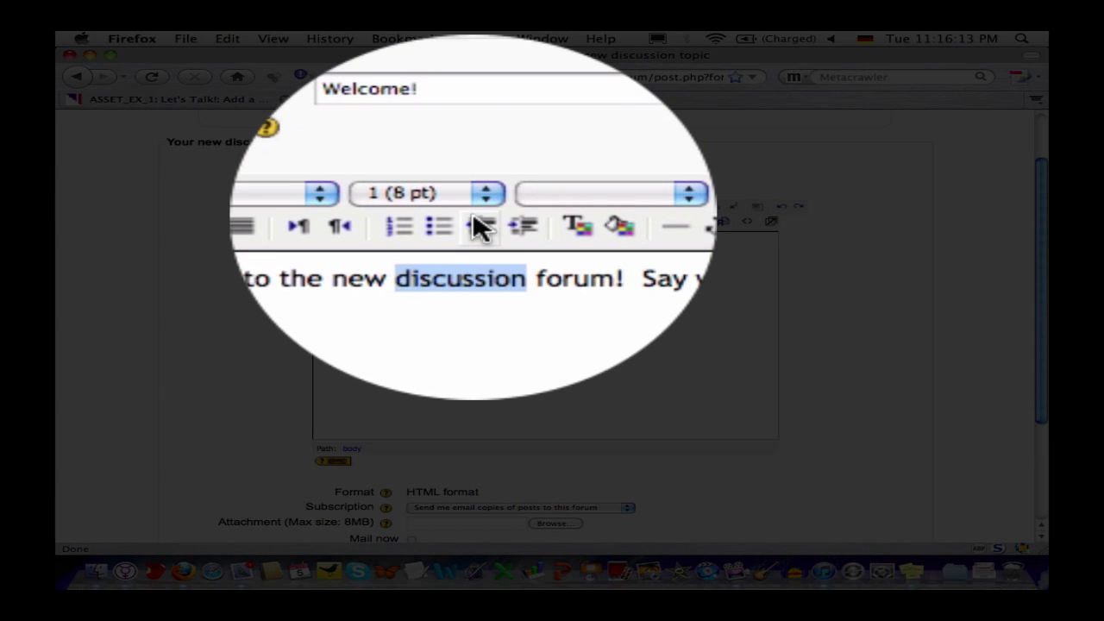
pyautogui.click(476, 209)
pyautogui.click(443, 254)
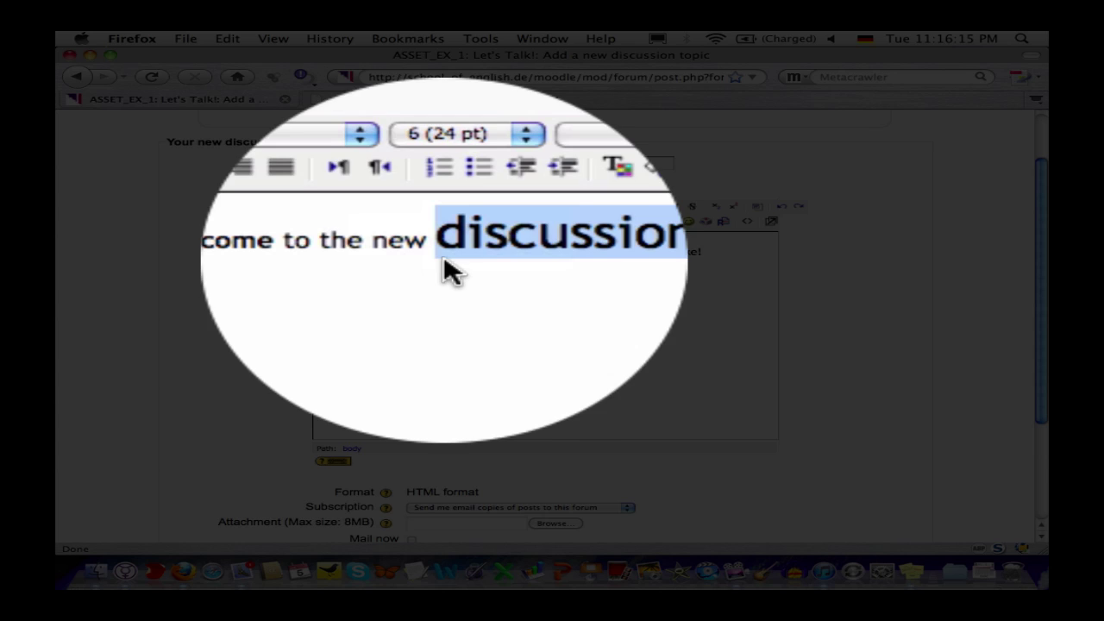
# Insert a wink emoticon at the end of the message, after "Say what you like!".
pyautogui.click(526, 263)
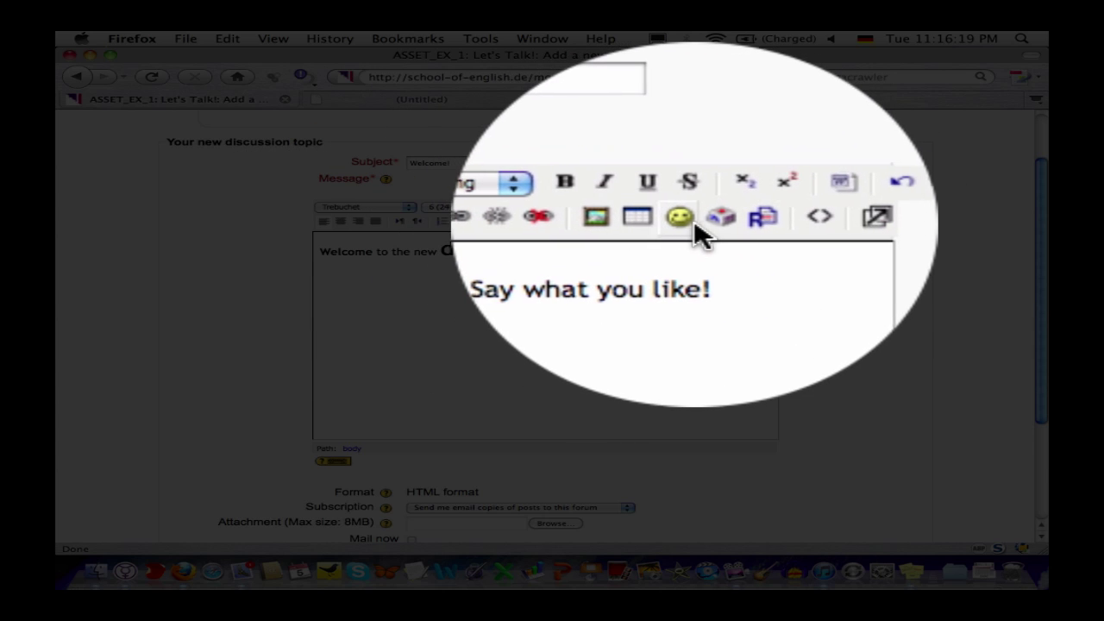
pyautogui.click(690, 217)
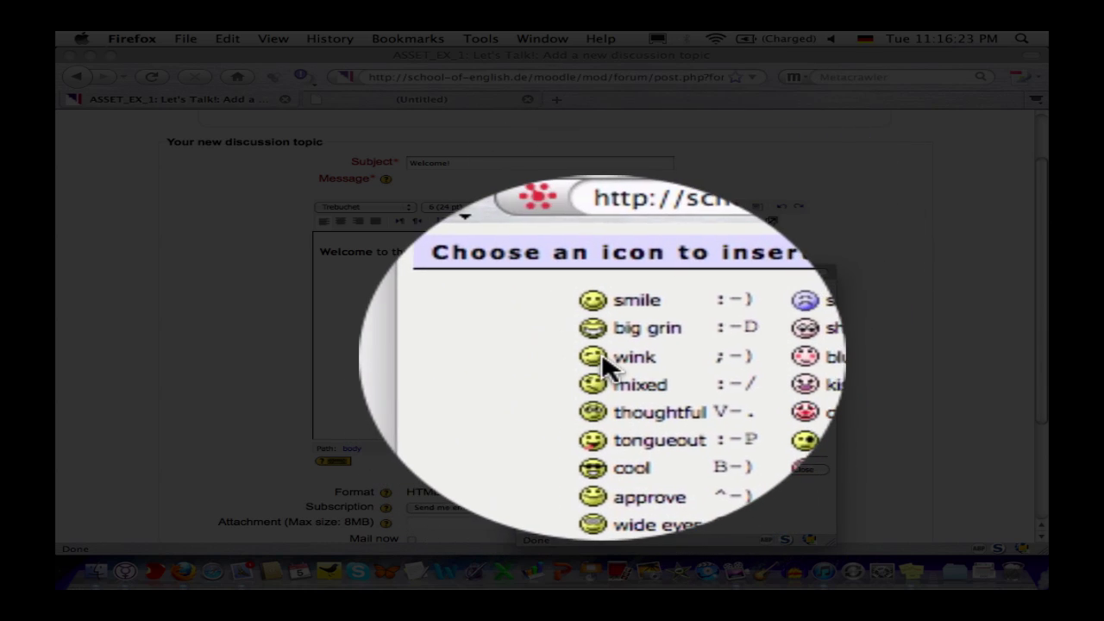
pyautogui.click(601, 352)
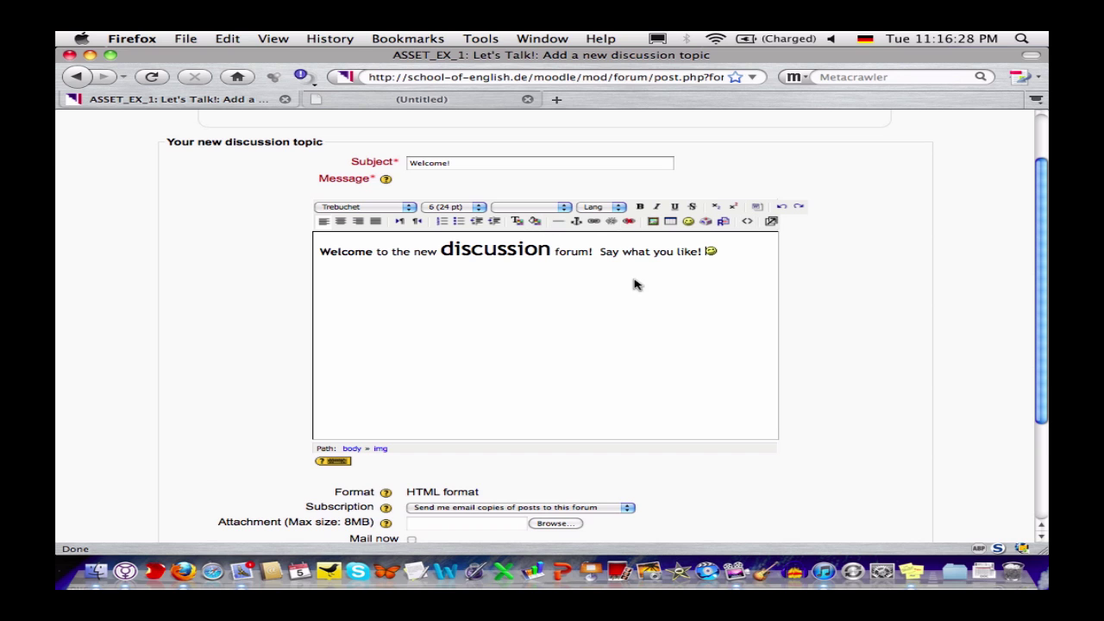
# Keep the topic's subscription on "Send me email copies of posts to this forum" and leave the Mail now option off.
pyautogui.scroll(-1, 634, 284)
pyautogui.scroll(-2, 634, 285)
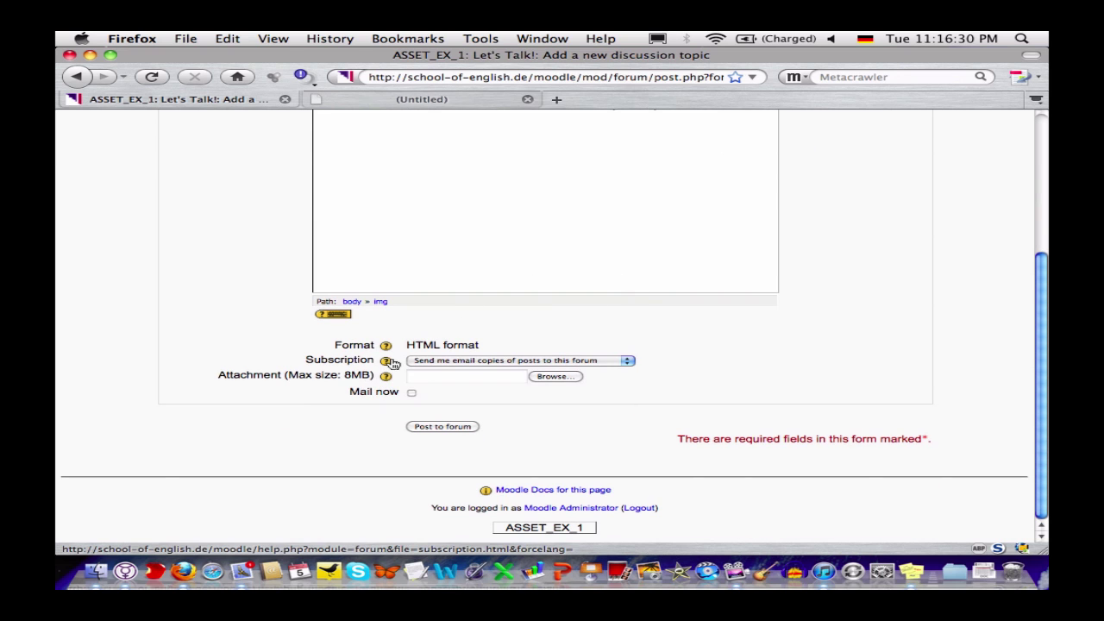
pyautogui.click(422, 362)
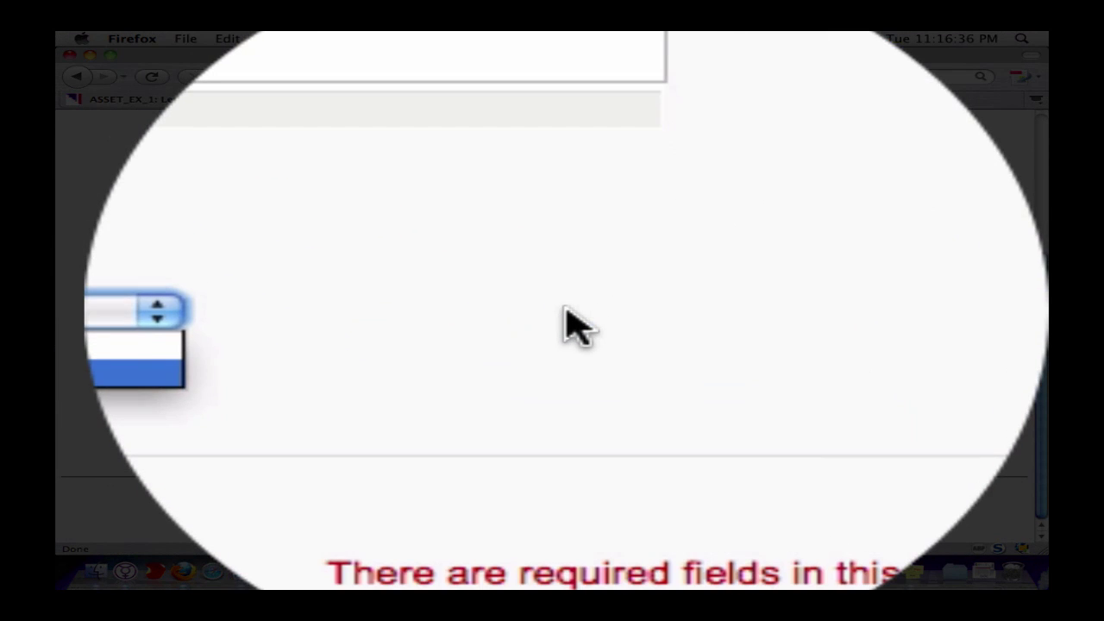
pyautogui.click(564, 325)
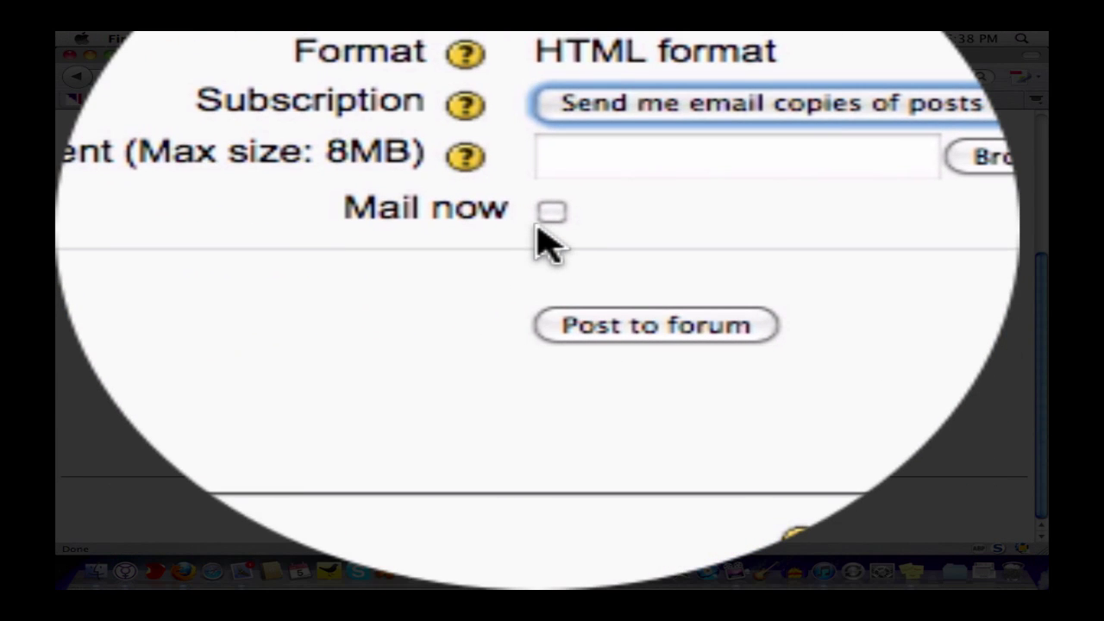
pyautogui.click(549, 214)
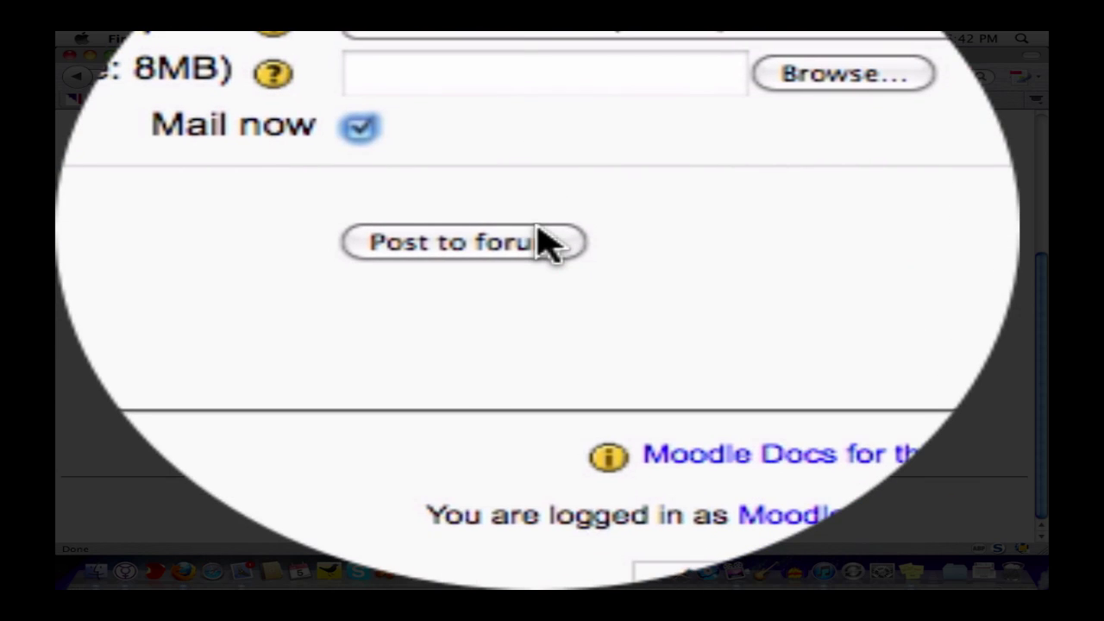
pyautogui.click(543, 226)
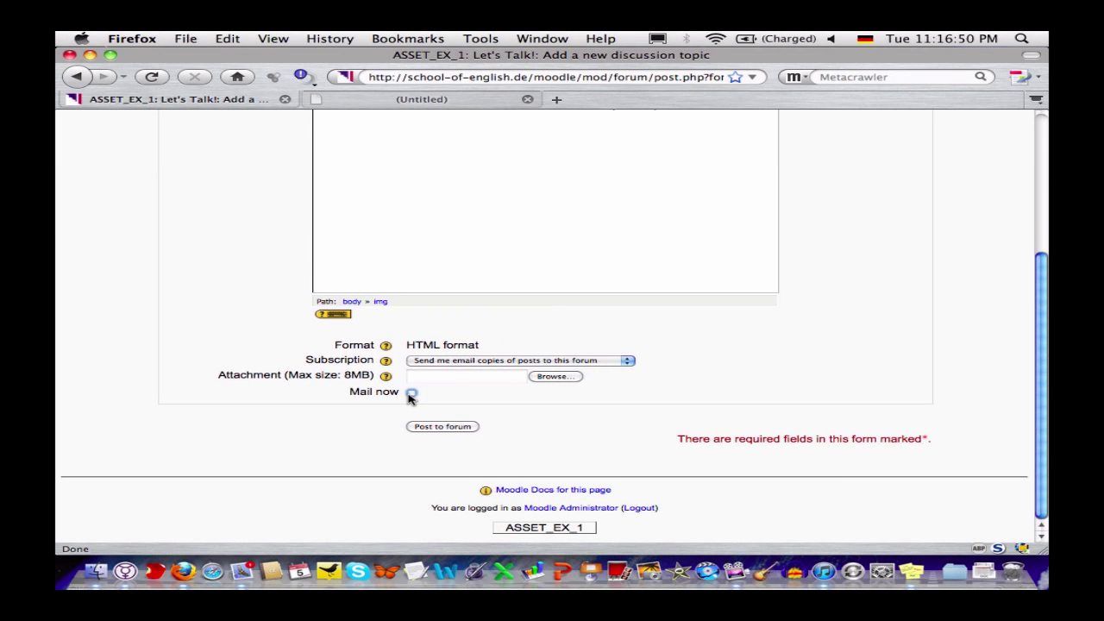
# Post the "Welcome!" topic to the forum and allow the blocked redirect back to the forum page.
pyautogui.click(447, 428)
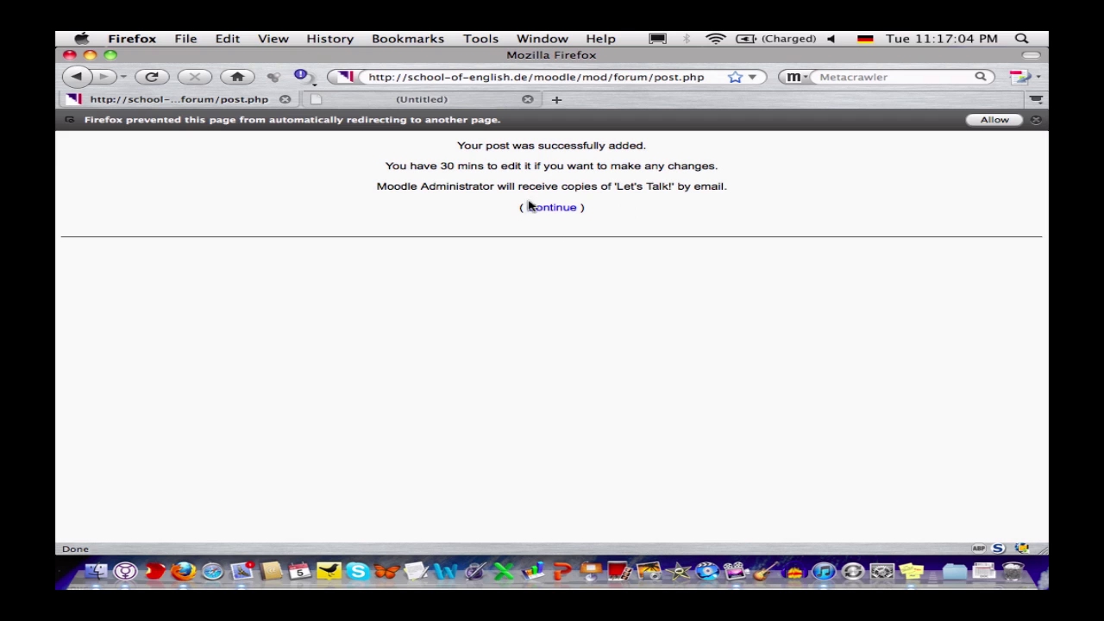
pyautogui.click(993, 120)
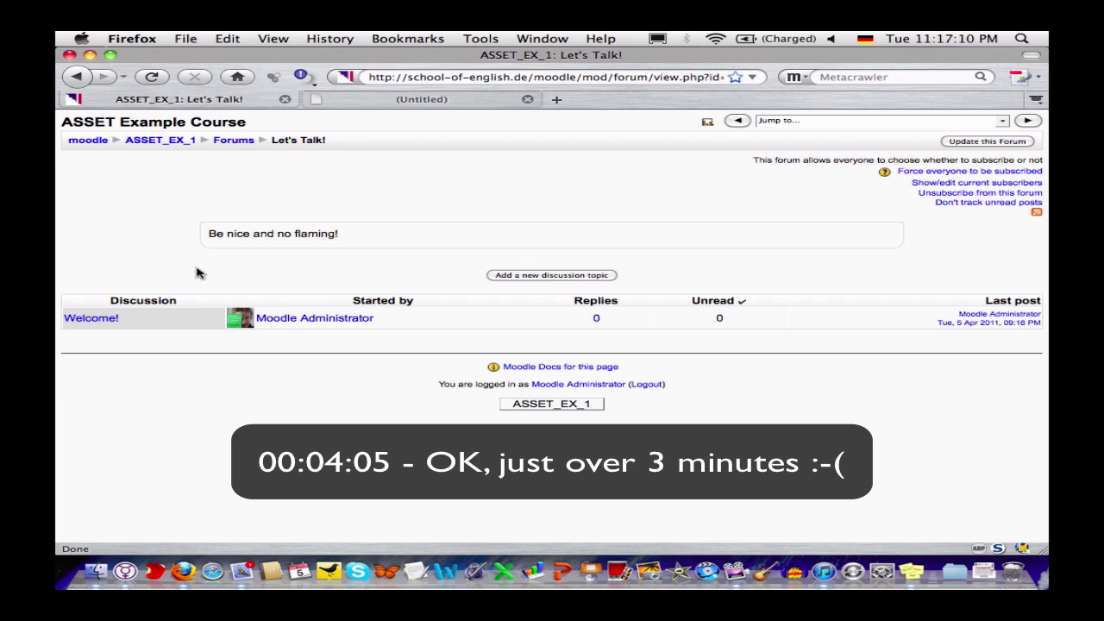
# Return to the ASSET_EX_1 course page and open the "Let's Talk!" forum in the "Speaking & Writing" section.
pyautogui.click(149, 144)
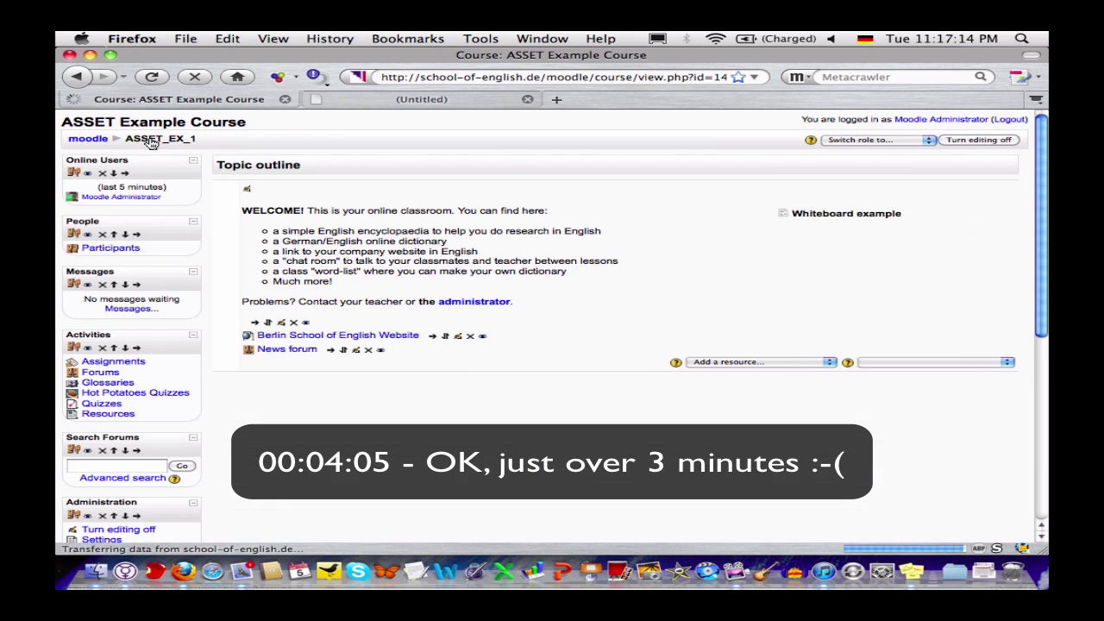
pyautogui.scroll(-7, 460, 350)
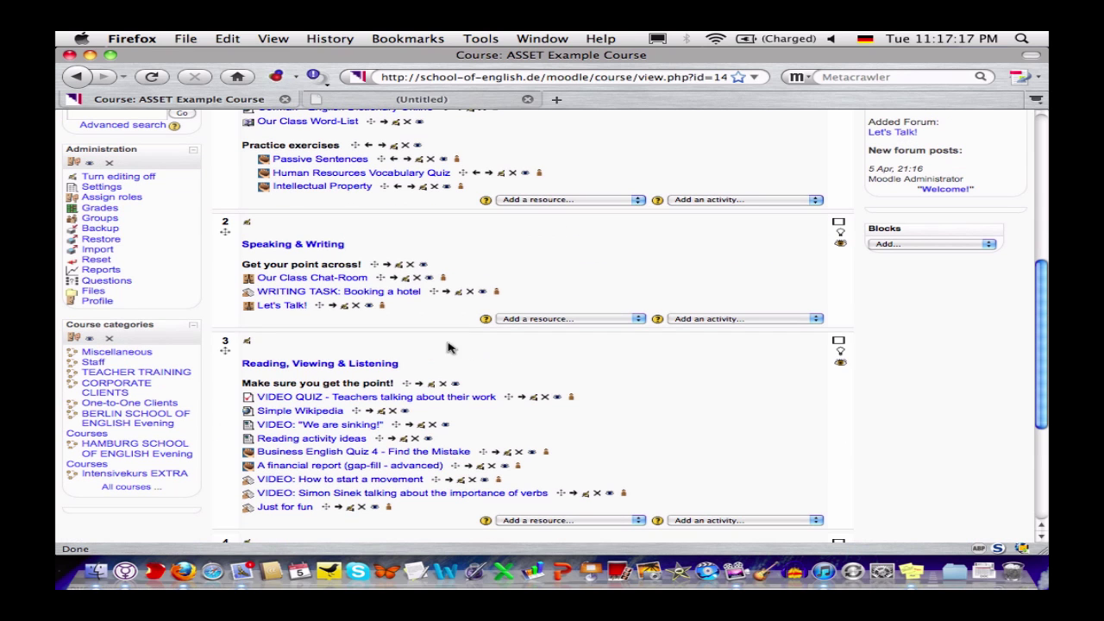
pyautogui.click(282, 307)
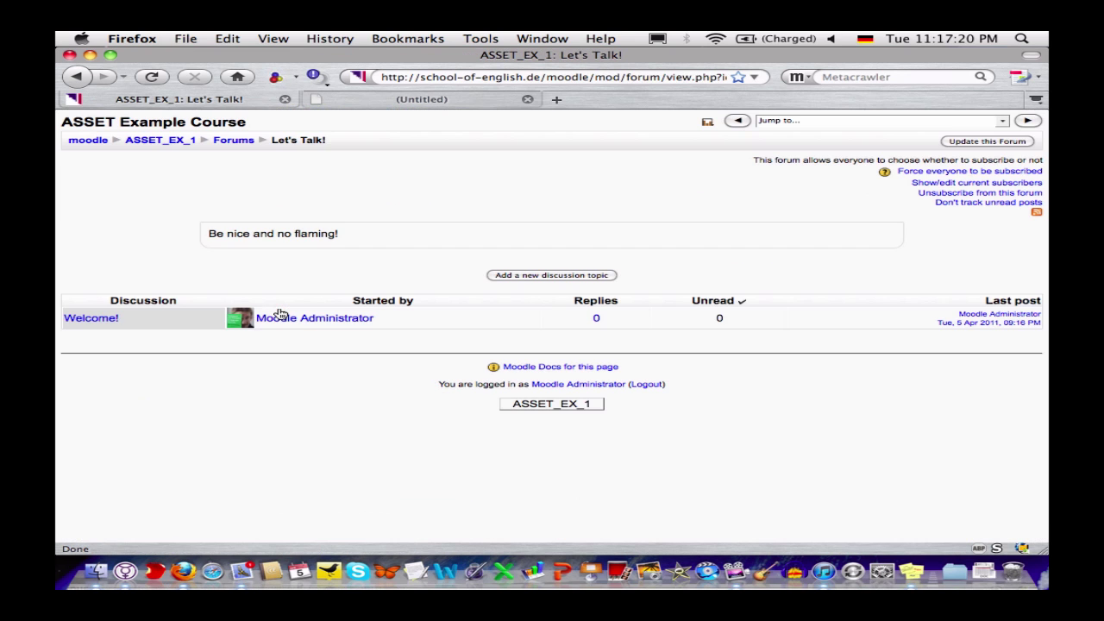